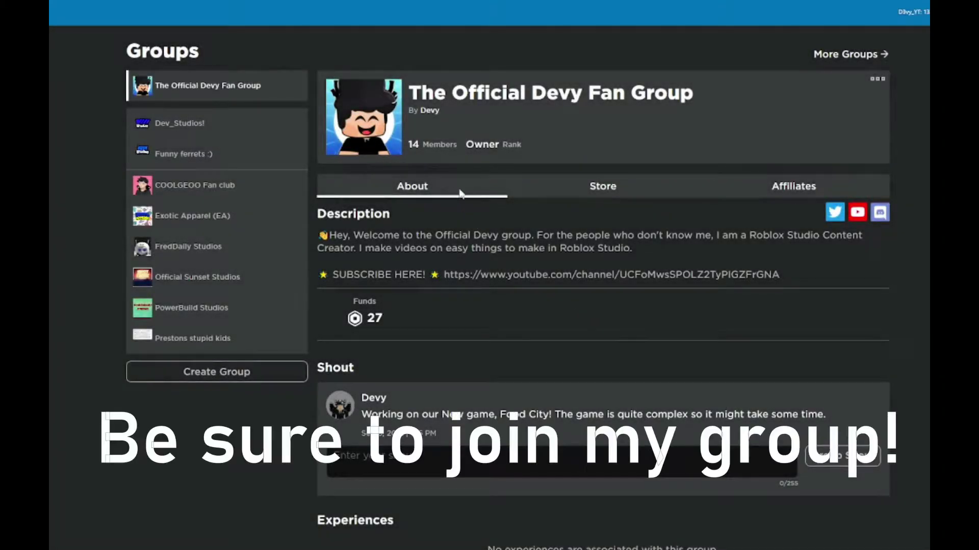
Highlight and then deselect the Devy fan group's title on the Roblox website.
{"action": "left_click_drag", "start_coordinate": [408, 93], "coordinate": [690, 120]}
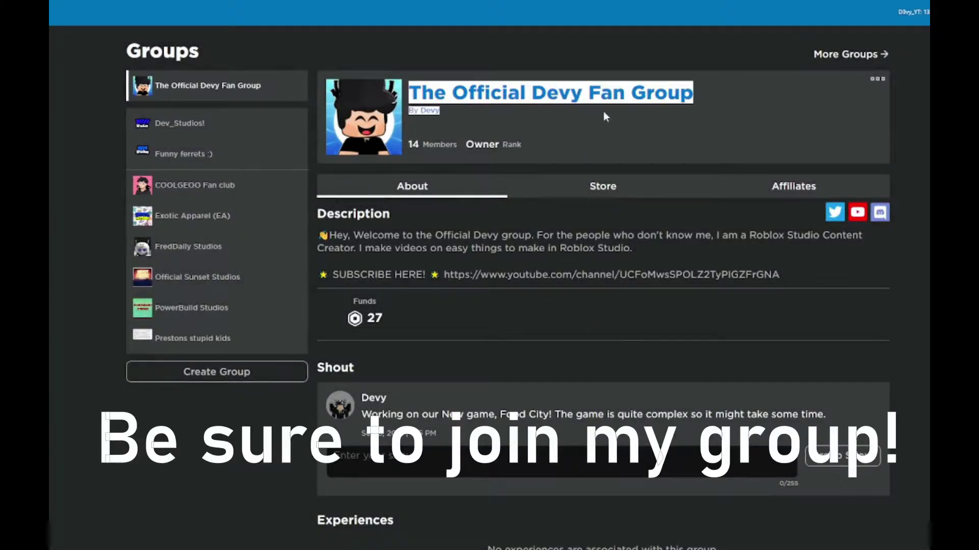
{"action": "left_click", "coordinate": [690, 120]}
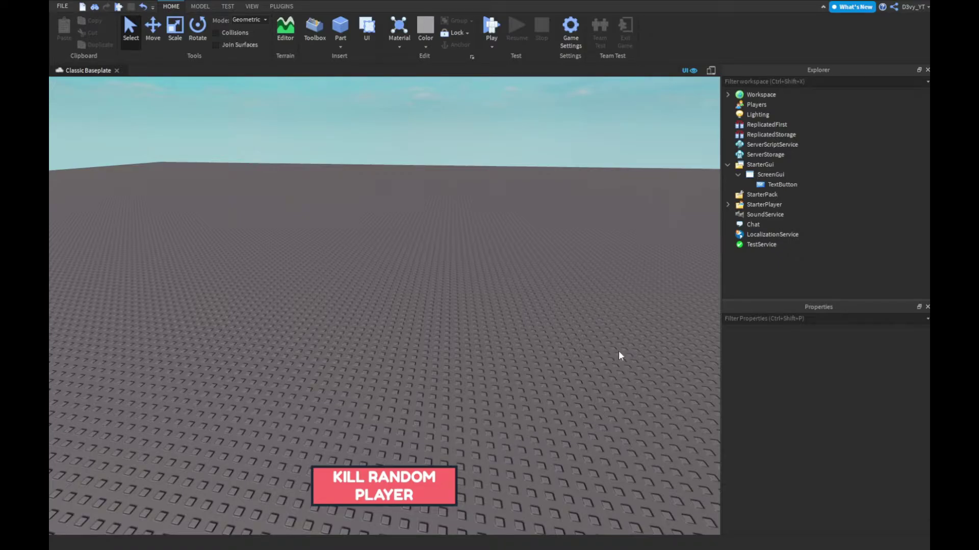
Insert a LocalScript into the TextButton under StarterGui's ScreenGui.
{"action": "left_click", "coordinate": [749, 177]}
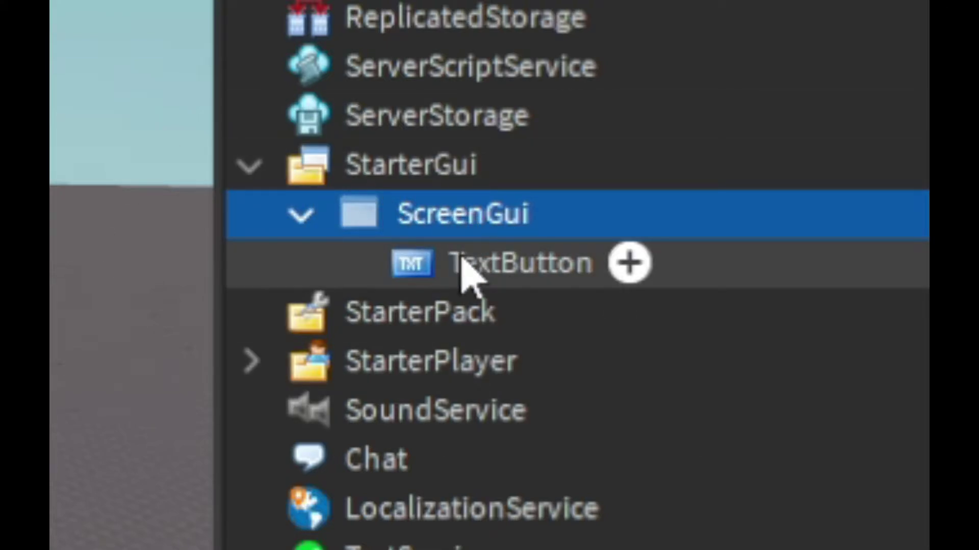
{"action": "left_click", "coordinate": [467, 267]}
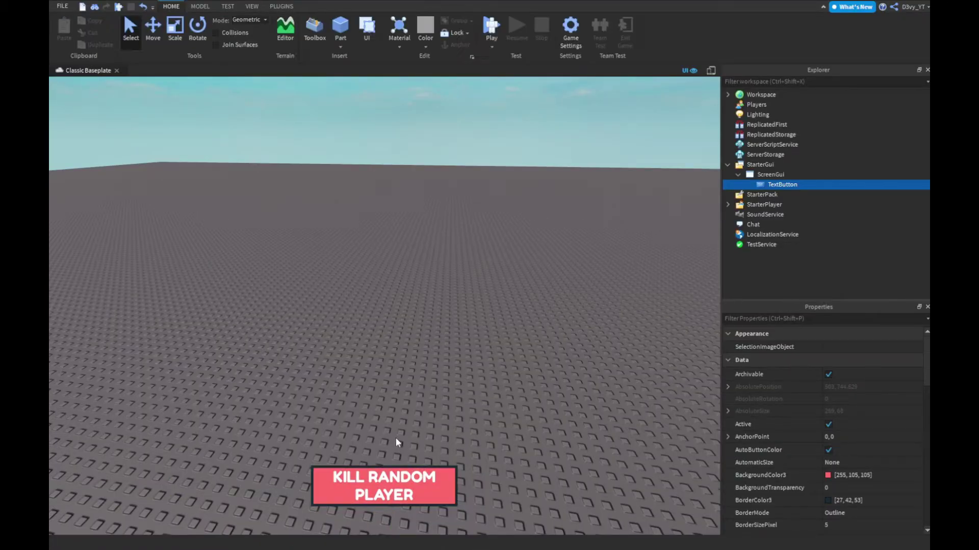
{"action": "left_click", "coordinate": [396, 442]}
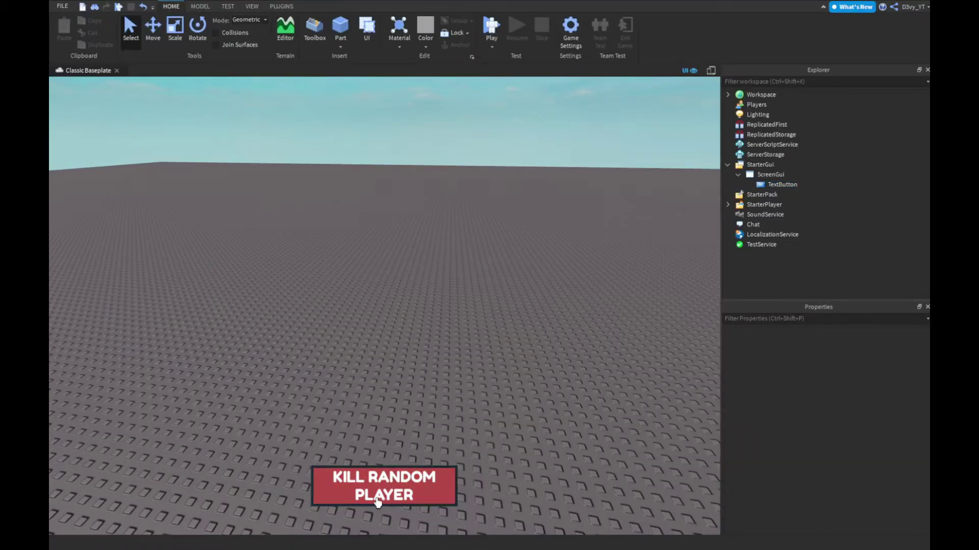
{"action": "left_click", "coordinate": [771, 186]}
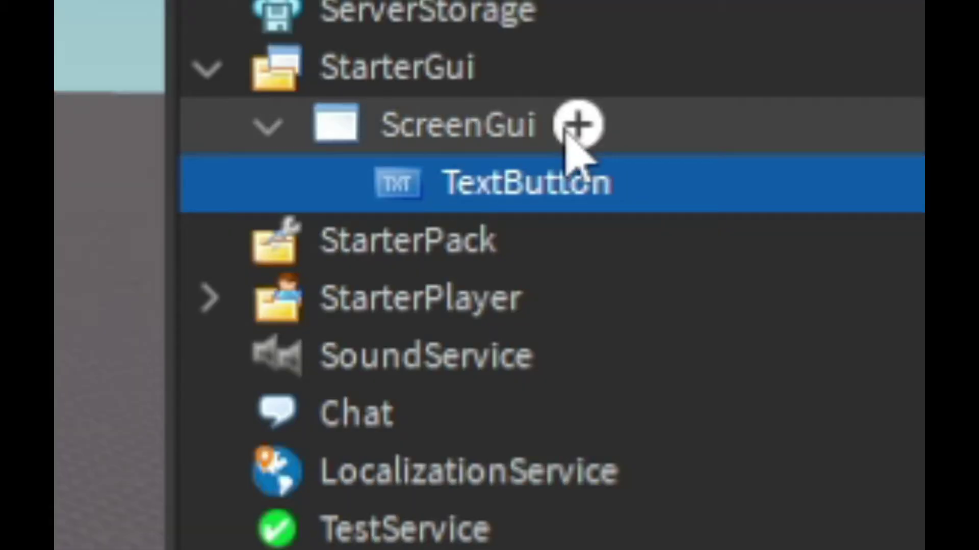
{"action": "left_click", "coordinate": [804, 184]}
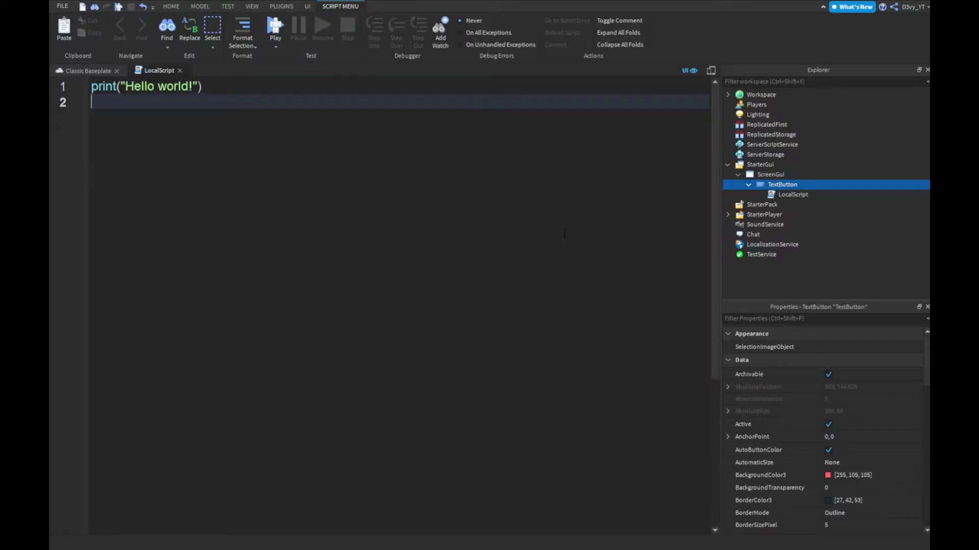
Replace the hello-world code with a MouseButton1Click handler that breaks a random player's joints.
{"action": "key", "text": "ctrl+a"}
{"action": "key", "text": "BackSpace"}
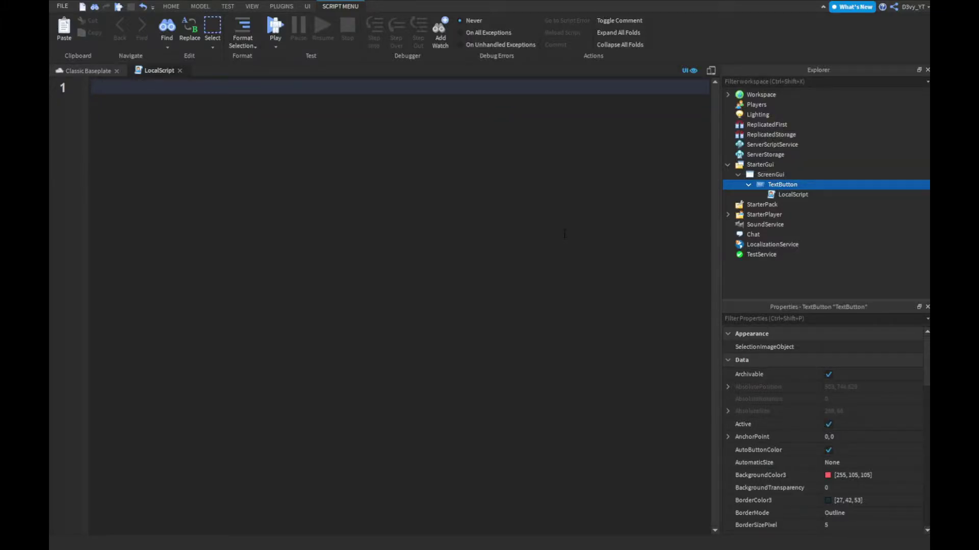
{"action": "type", "text": "script.P"}
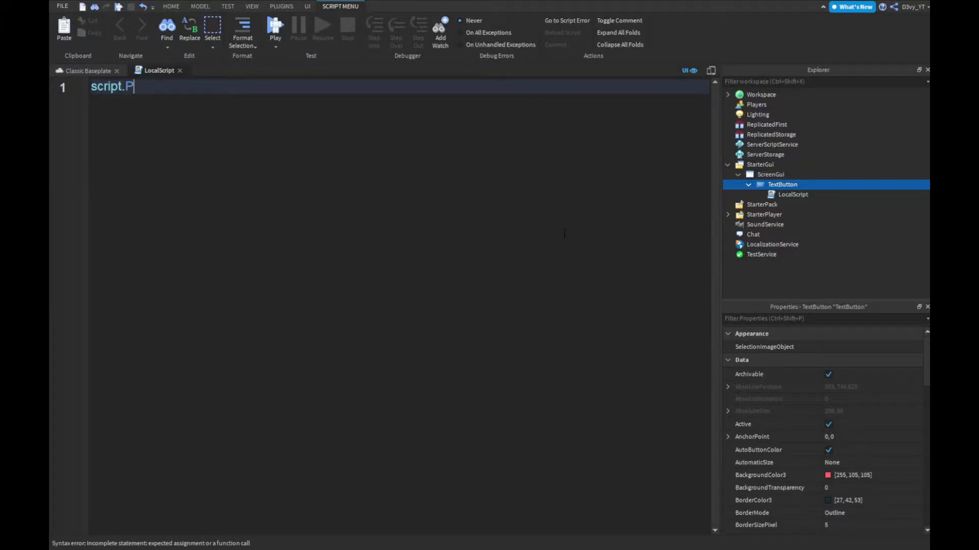
{"action": "type", "text": "arent.m"}
{"action": "key", "text": "Tab"}
{"action": "type", "text": ":Connect(function()"}
{"action": "key", "text": "Return"}
{"action": "type", "text": "lo"}
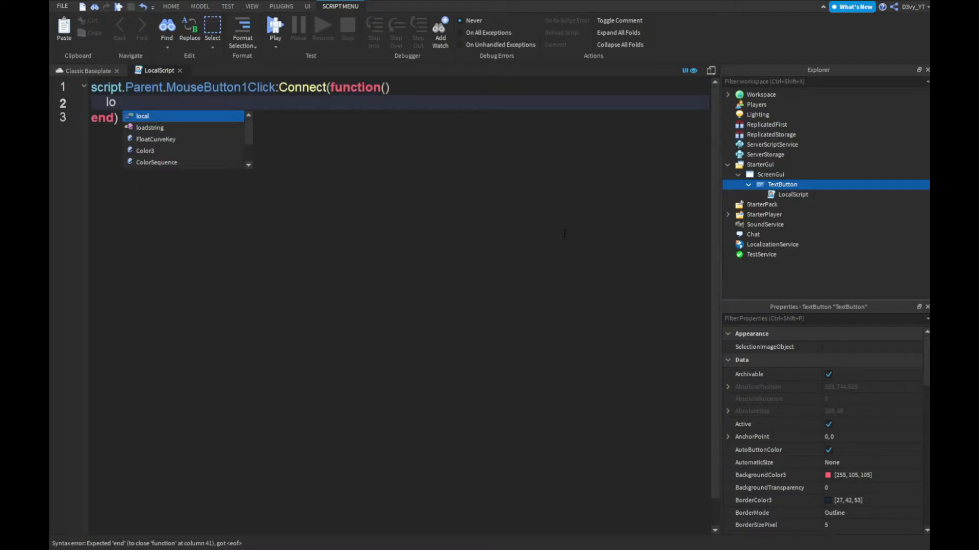
{"action": "type", "text": "cal Players = game.Players."}
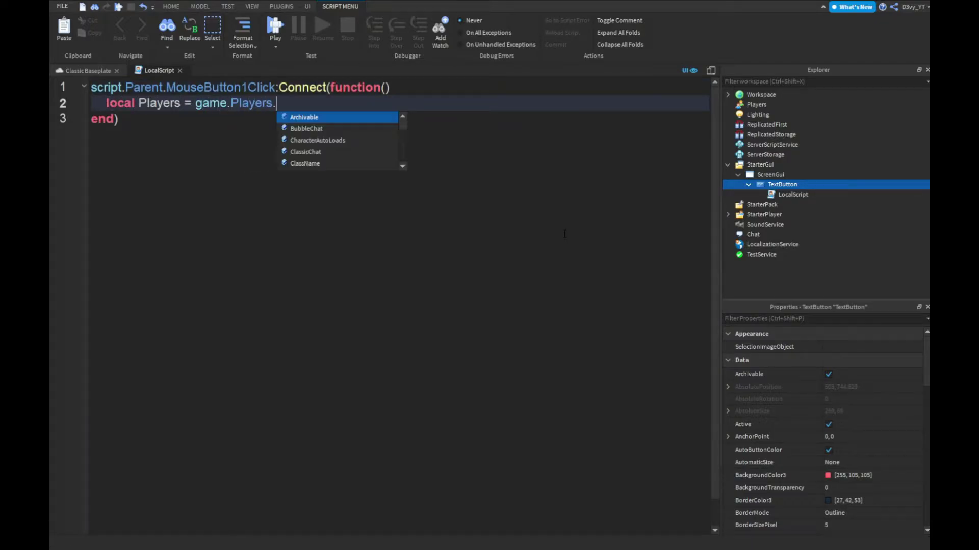
{"action": "type", "text": "GetPlayers()"}
{"action": "key", "text": "Return"}
{"action": "type", "text": "local "}
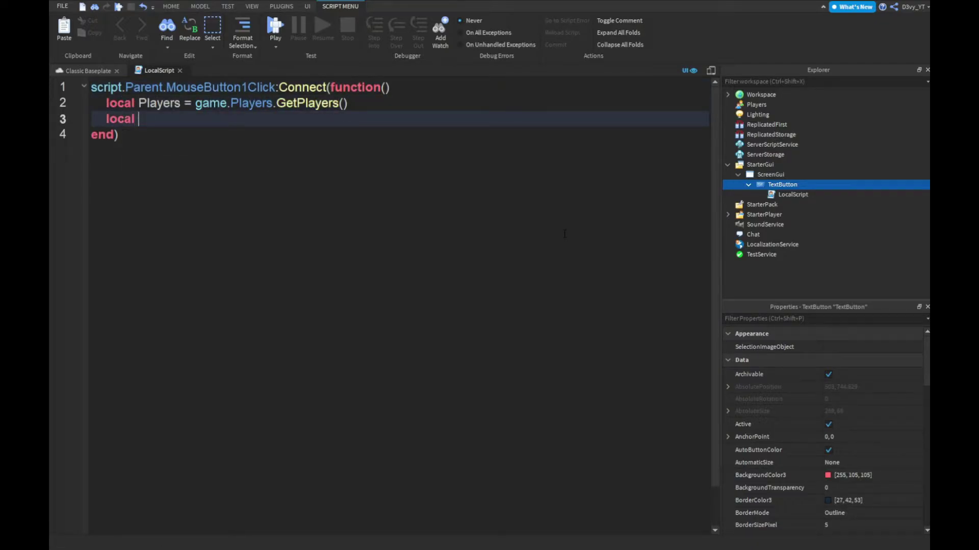
{"action": "type", "text": "Random = Pla"}
{"action": "key", "text": "BackSpace"}
{"action": "key", "text": "BackSpace"}
{"action": "key", "text": "BackSpace"}
{"action": "type", "text": "r"}
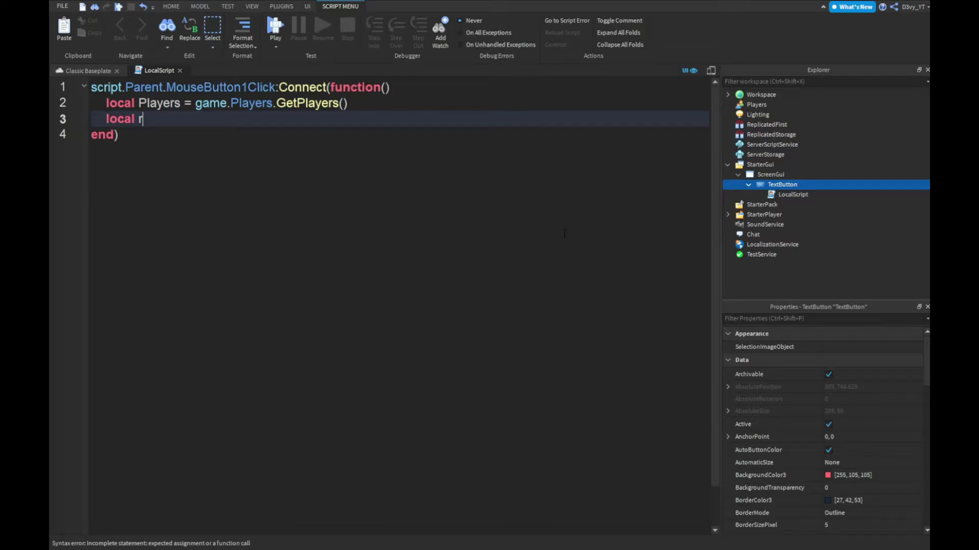
{"action": "type", "text": "andom = "}
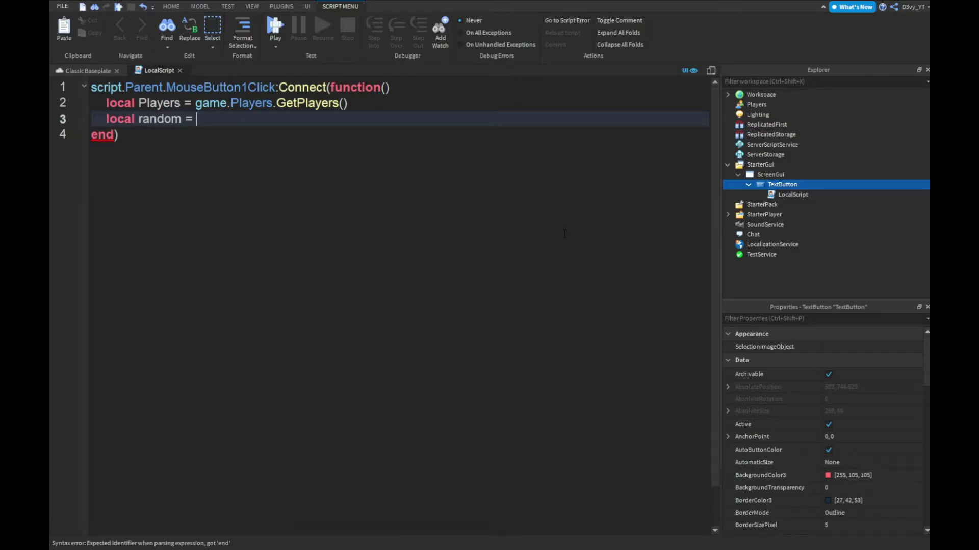
{"action": "type", "text": "Players[math.rand"}
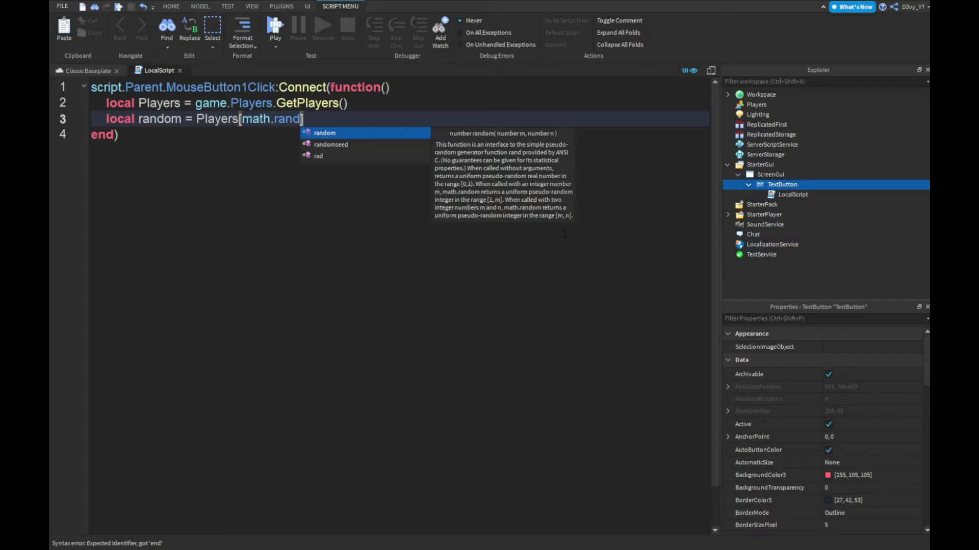
{"action": "type", "text": "om(1, #"}
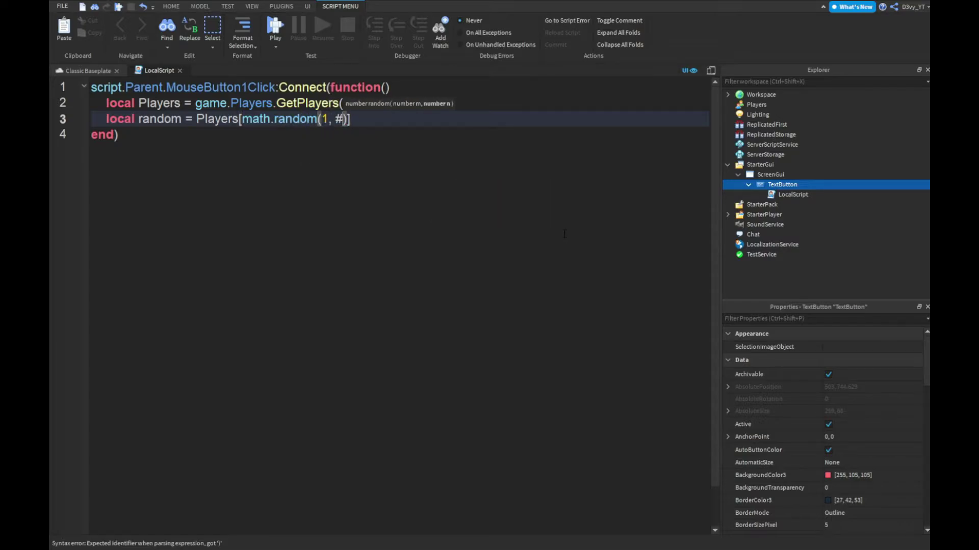
{"action": "type", "text": "Players"}
{"action": "key", "text": "End"}
{"action": "key", "text": "Return"}
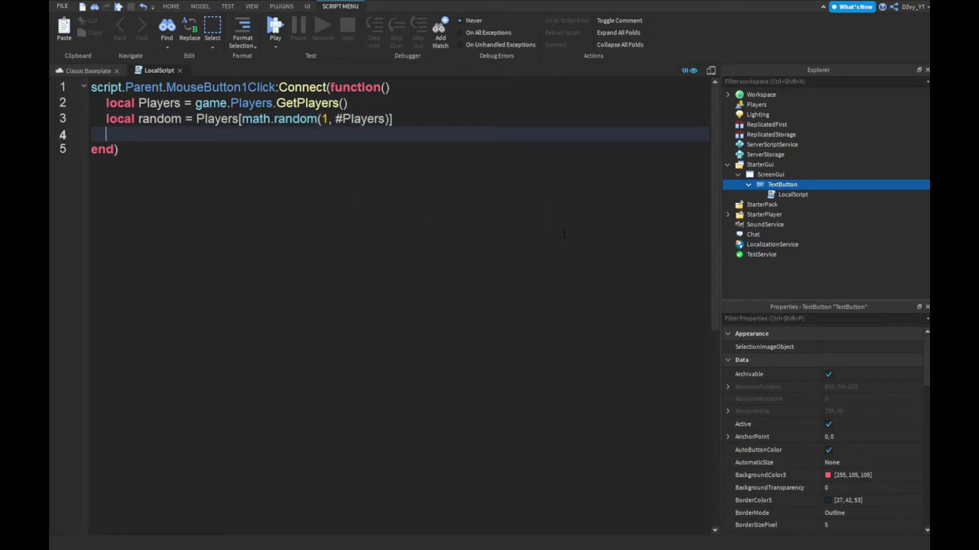
{"action": "type", "text": "random.Character:Breaj"}
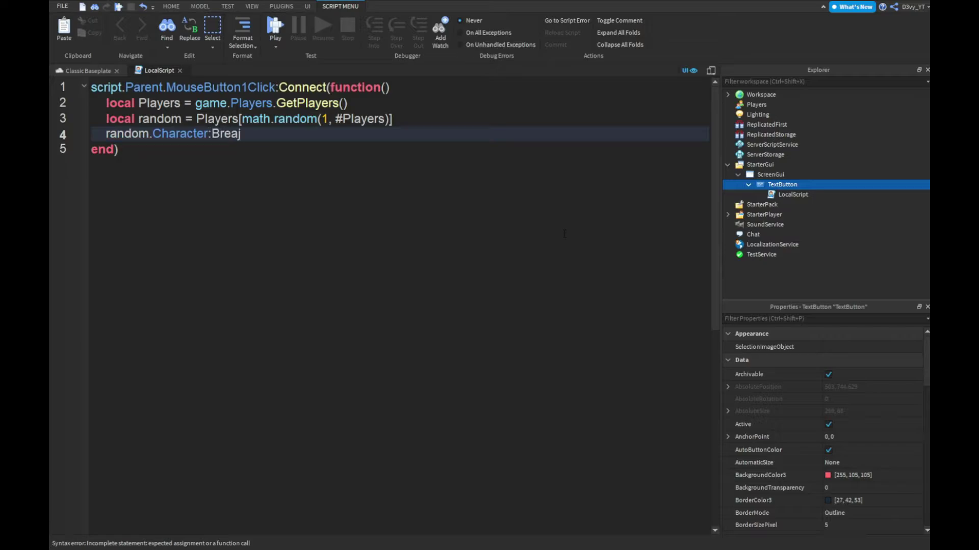
{"action": "key", "text": "BackSpace"}
{"action": "type", "text": "kJoints()"}
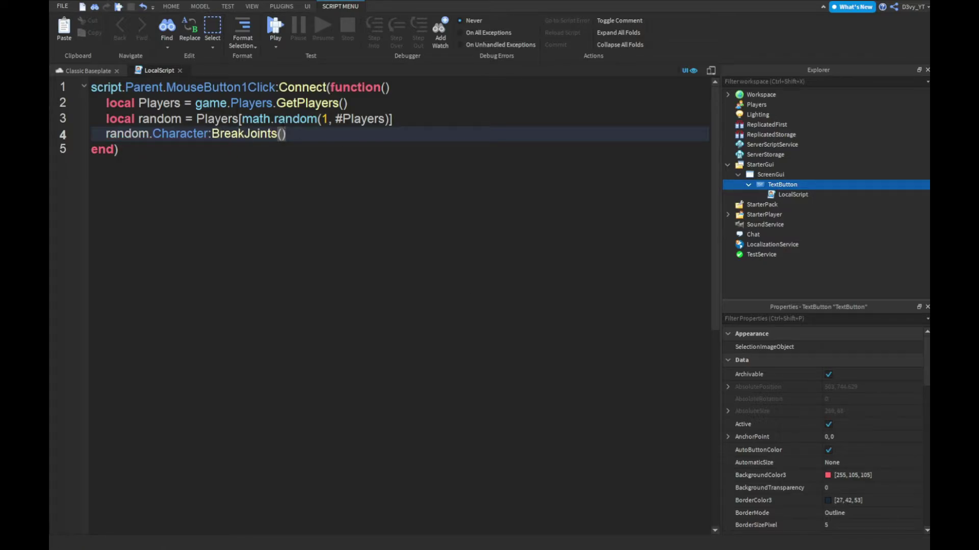
Close the script and publish the place to Roblox as a new game, TestKRP.
{"action": "left_click", "coordinate": [179, 71]}
{"action": "left_click", "coordinate": [454, 154]}
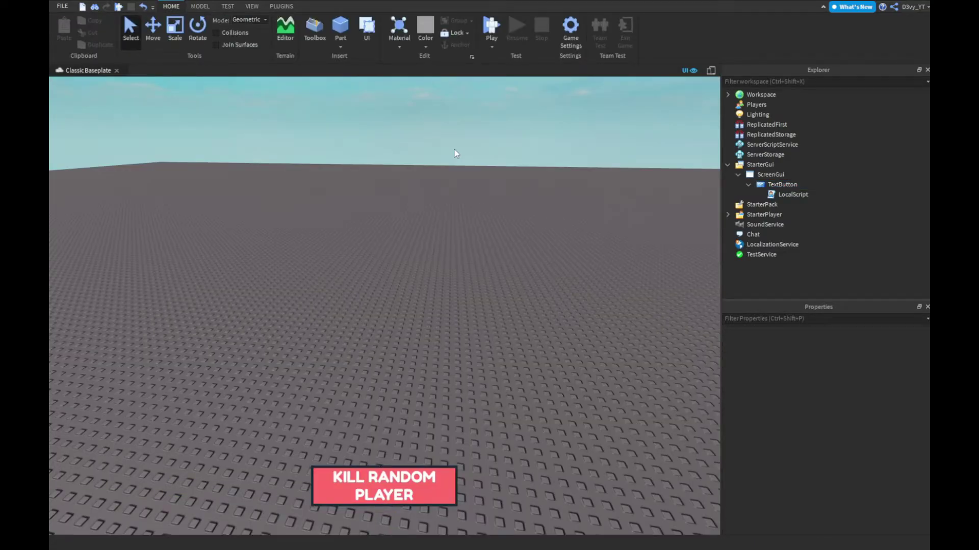
{"action": "left_click", "coordinate": [62, 5]}
{"action": "left_click", "coordinate": [84, 113]}
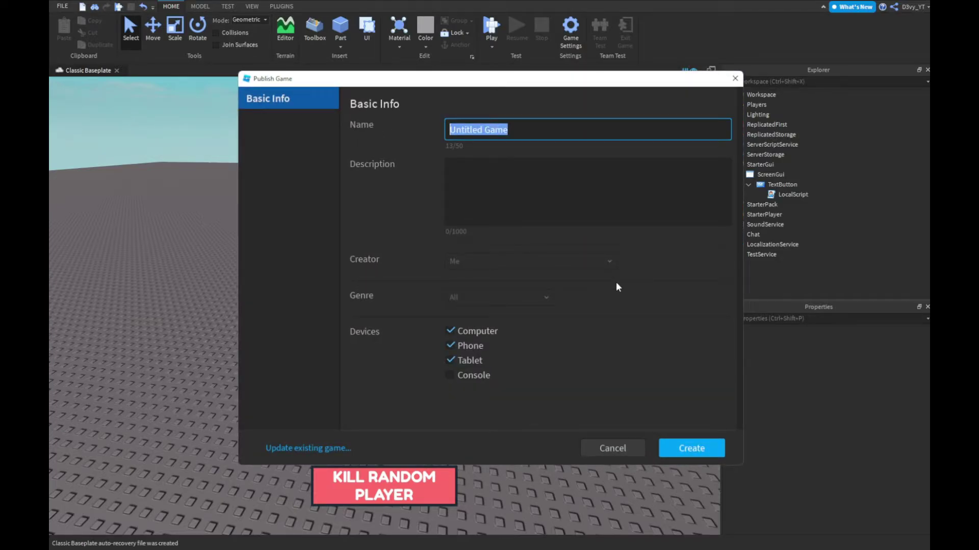
{"action": "left_click", "coordinate": [589, 446]}
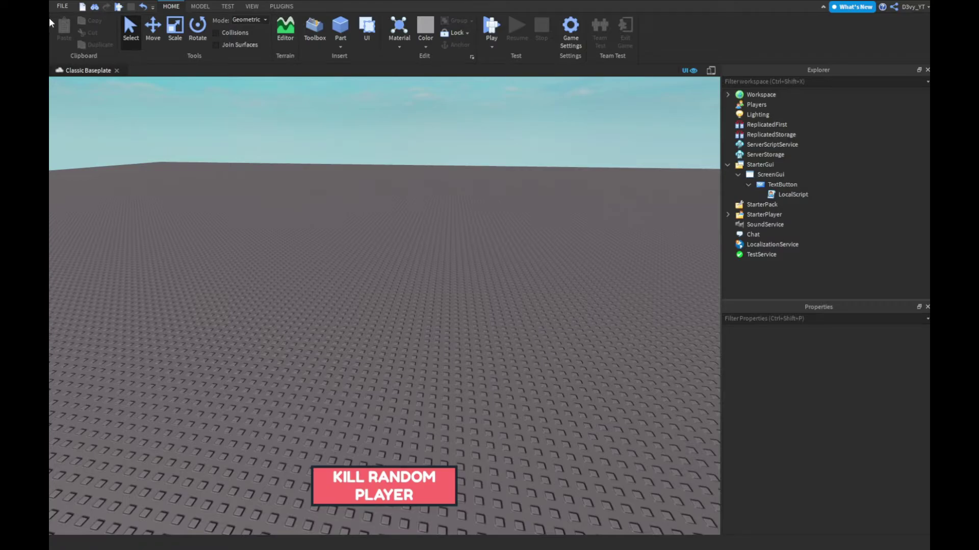
{"action": "left_click", "coordinate": [62, 5]}
{"action": "left_click", "coordinate": [104, 123]}
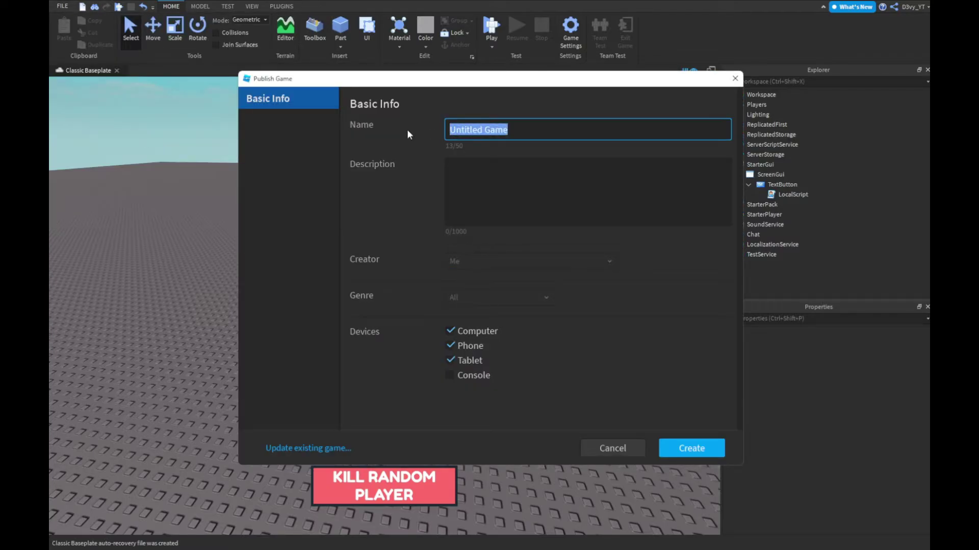
{"action": "type", "text": "Test"}
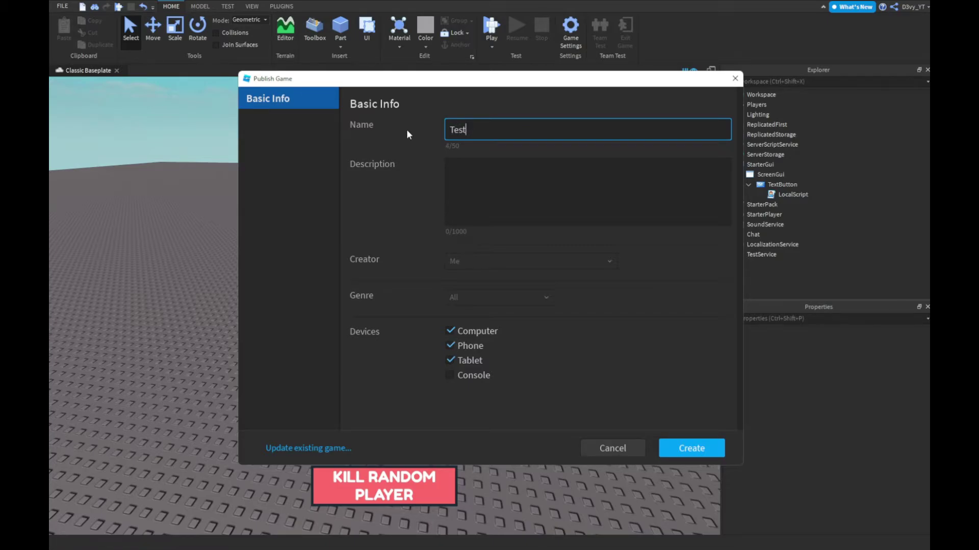
{"action": "type", "text": "KR"}
{"action": "type", "text": "P"}
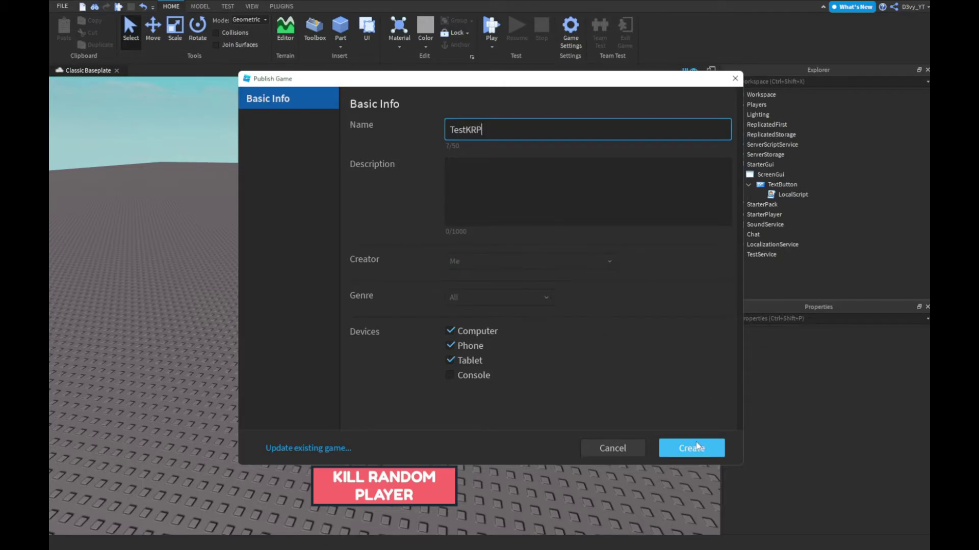
{"action": "left_click", "coordinate": [698, 450]}
Dismiss the publish notice, frame both avatars, and trigger KILL RANDOM PLAYER.
{"action": "left_click", "coordinate": [525, 418]}
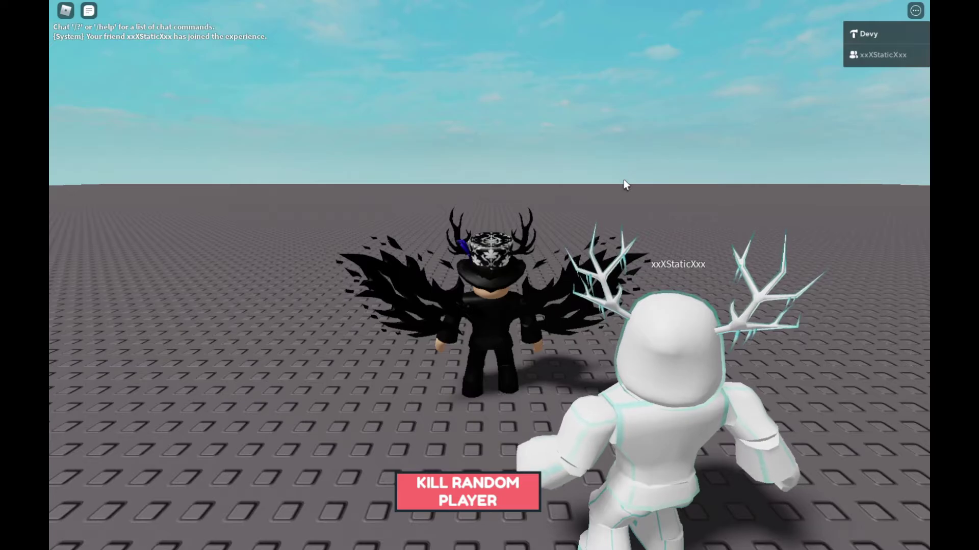
{"action": "mouse_move", "coordinate": [499, 303]}
{"action": "right_mouse_down"}
{"action": "mouse_move", "coordinate": [474, 213]}
{"action": "mouse_move", "coordinate": [492, 440]}
{"action": "right_mouse_up"}
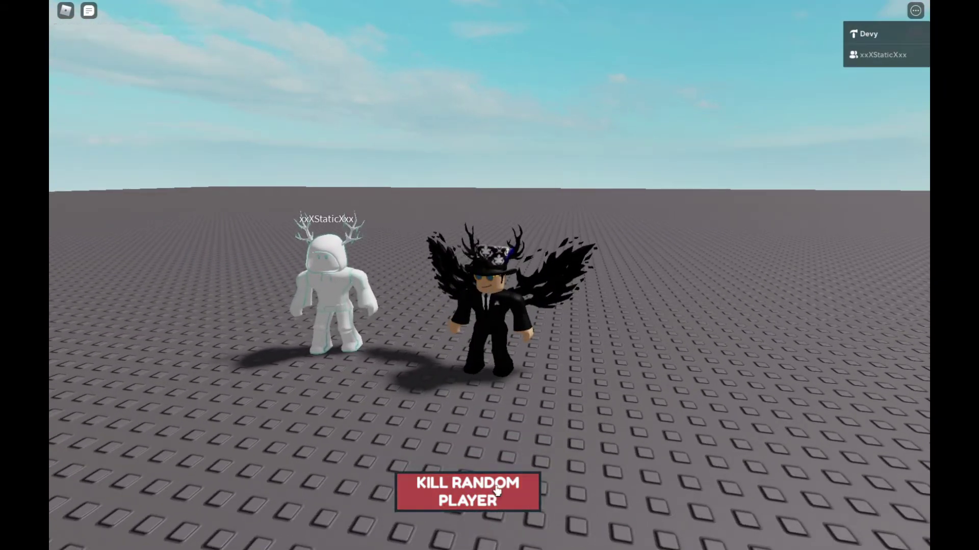
{"action": "left_click", "coordinate": [470, 493]}
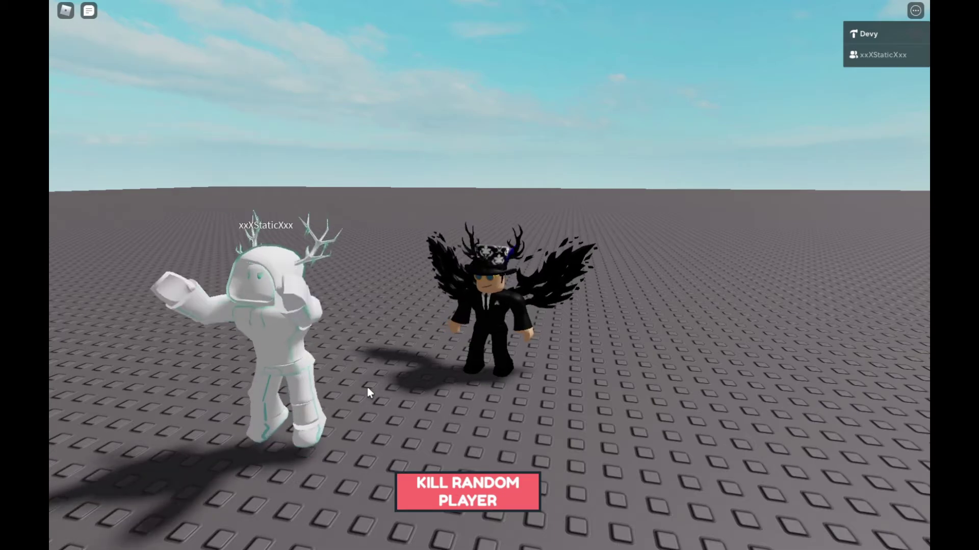
Trigger KILL RANDOM PLAYER twice while walking with D and S, then orbit the camera.
{"action": "left_click", "coordinate": [467, 492]}
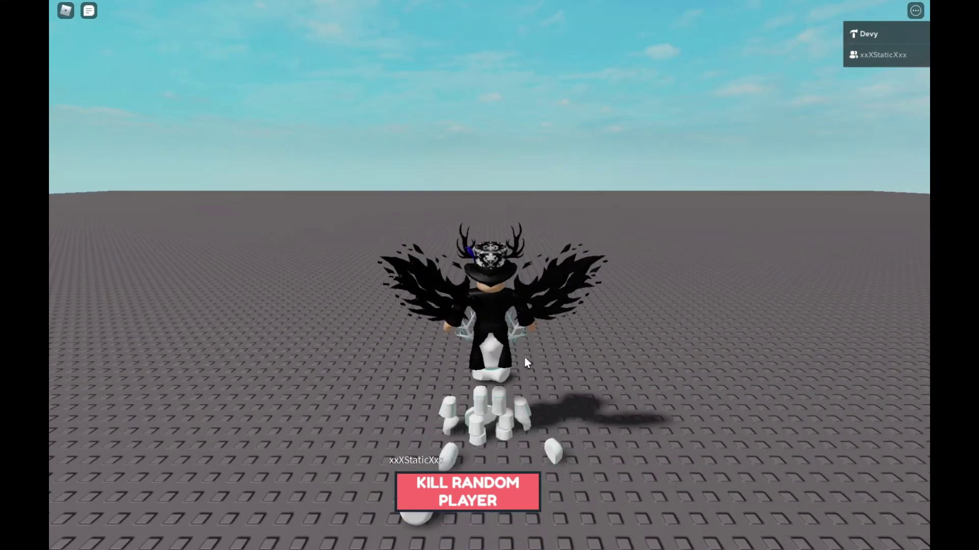
{"action": "key", "text": "d"}
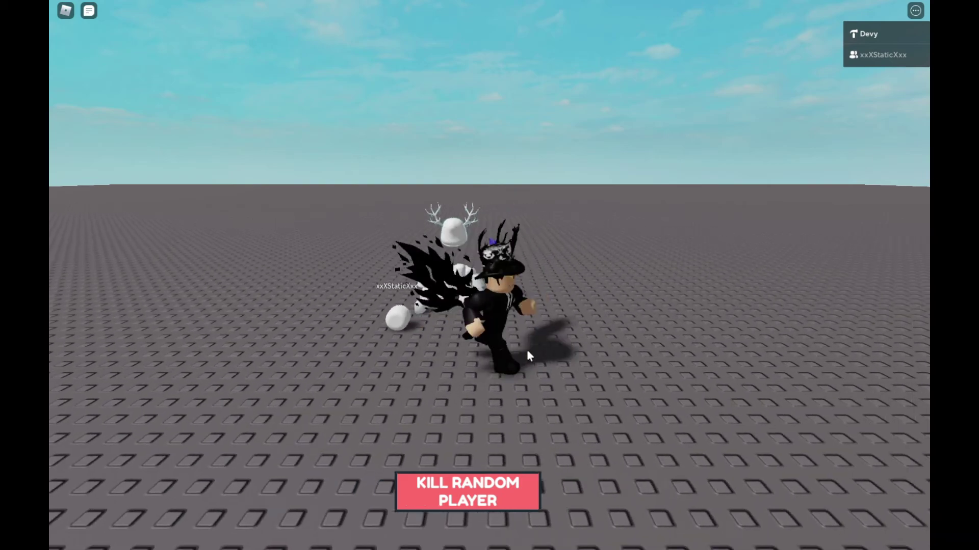
{"action": "key", "text": "s"}
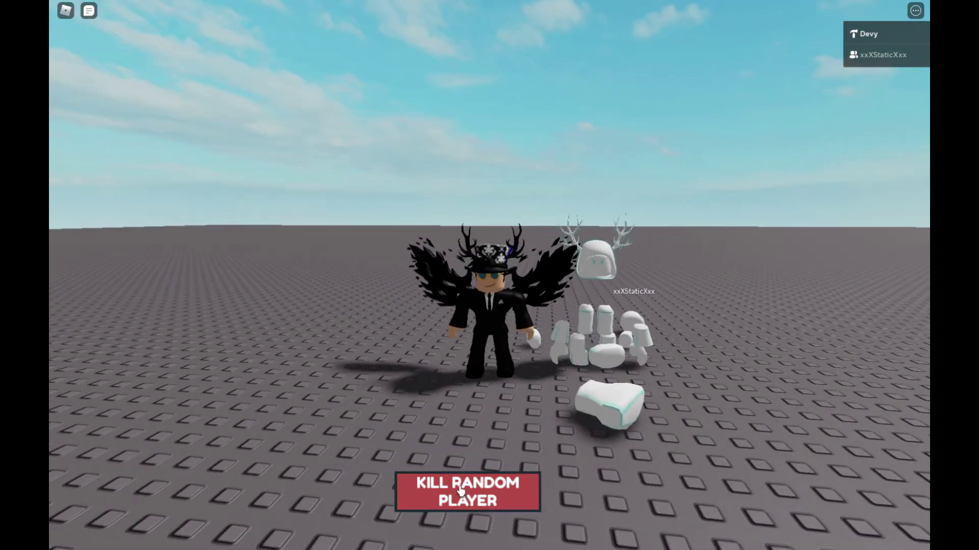
{"action": "left_click", "coordinate": [461, 493]}
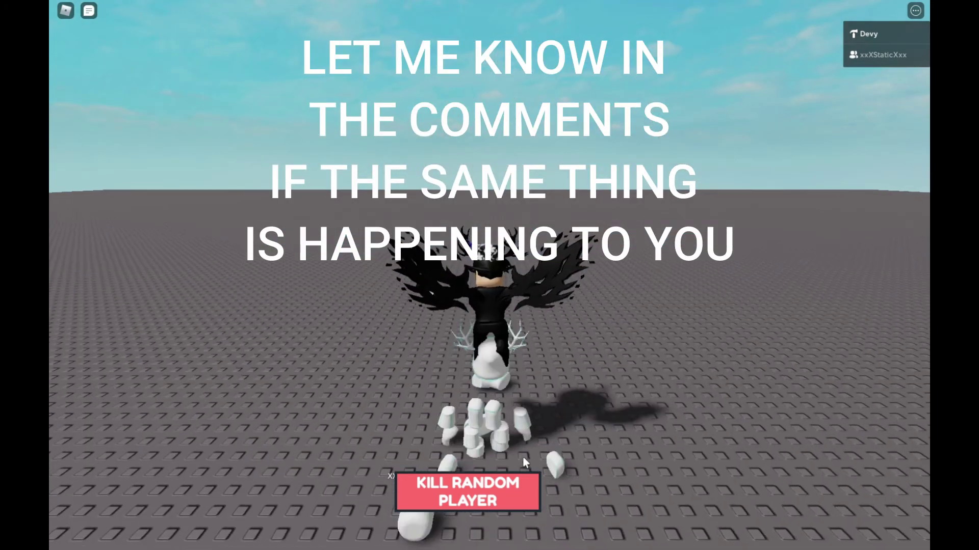
{"action": "key", "text": "s"}
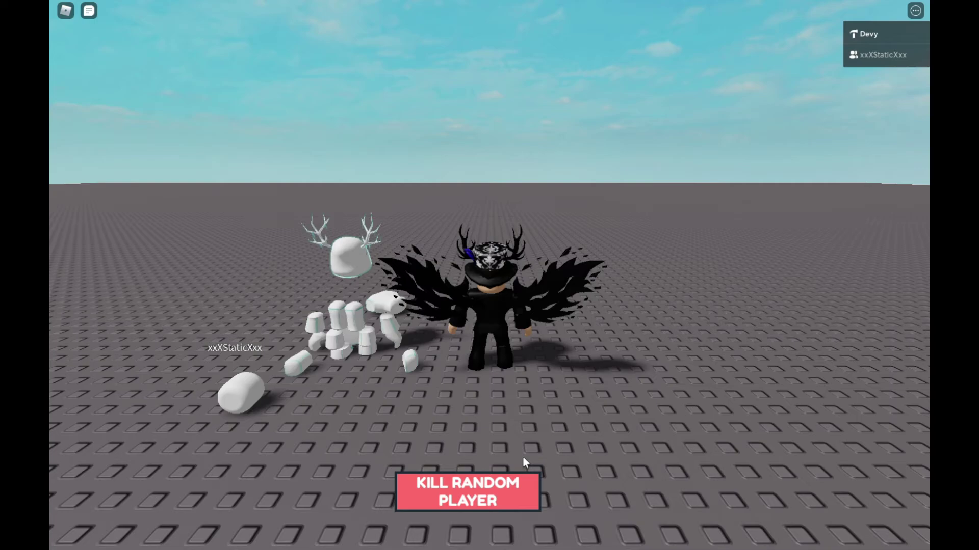
{"action": "right_click_drag", "start_coordinate": [508, 411], "coordinate": [476, 355]}
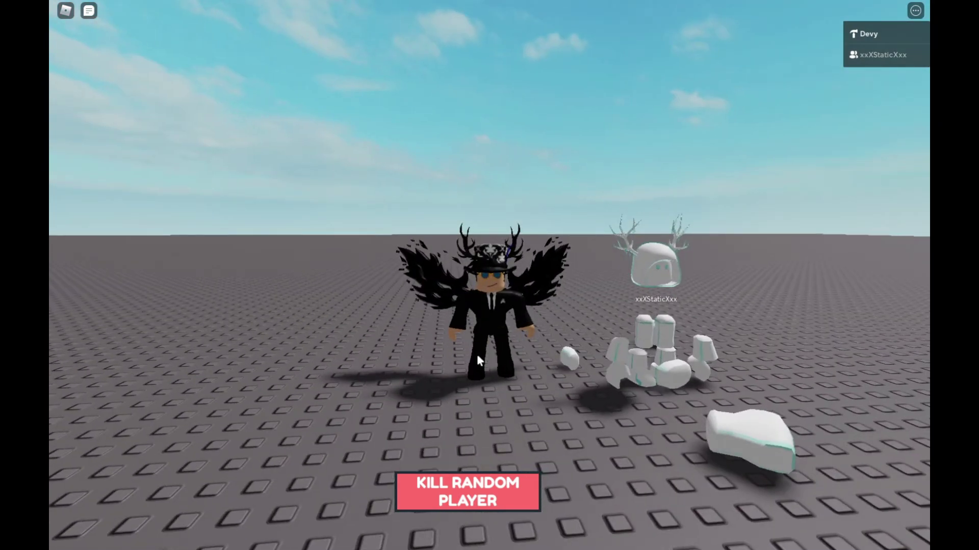